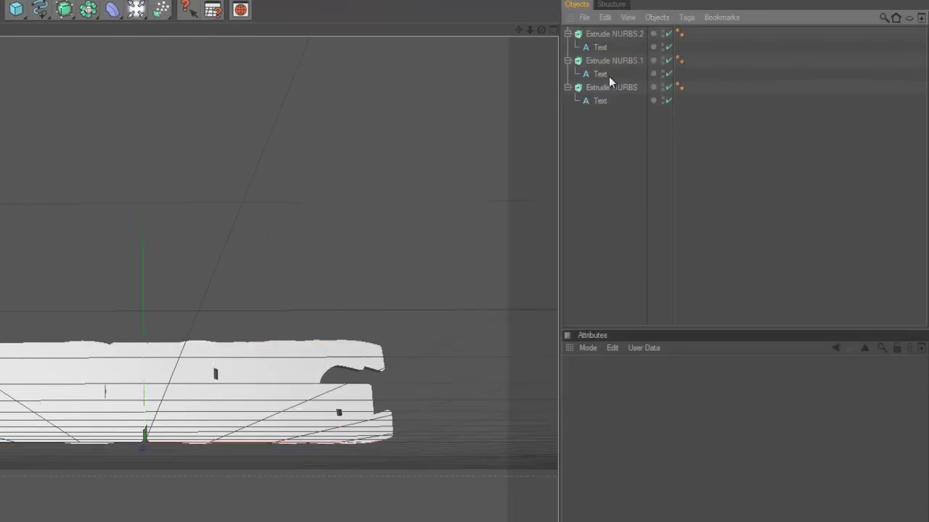
Select the MUSIC text object among the extruded KING, KONG and MUSIC words
{"action": "left_click", "coordinate": [611, 87]}
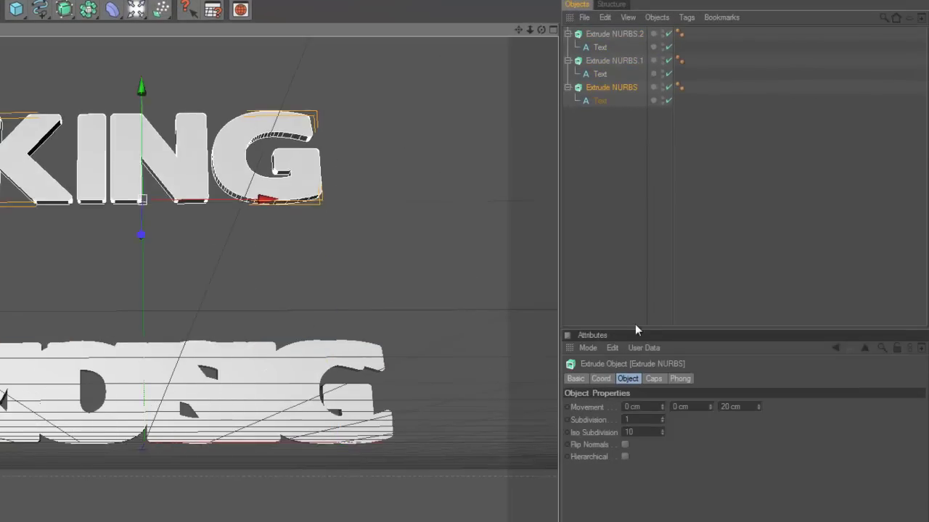
{"action": "left_click", "coordinate": [613, 60]}
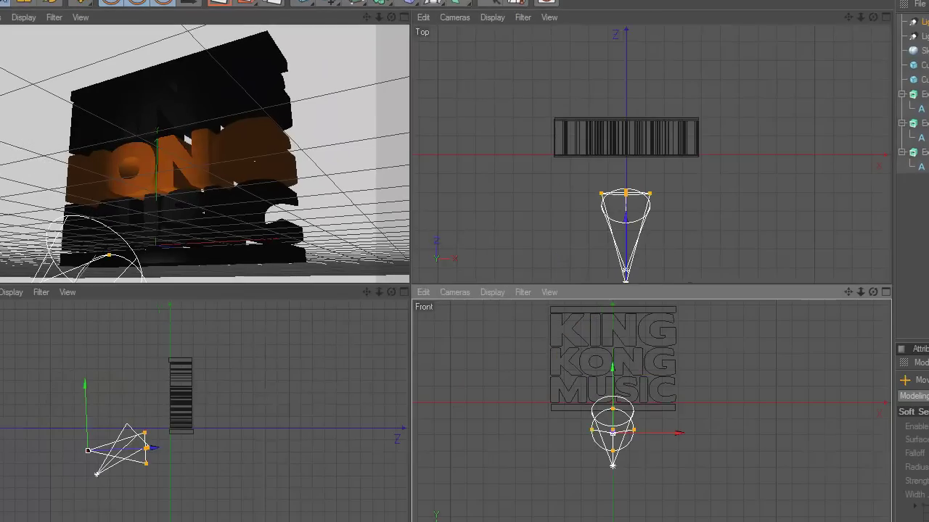
Rotate the light to aim at the lettering, then cancel a new Photoshop document
{"action": "key", "text": "r"}
{"action": "left_click_drag", "start_coordinate": [639, 464], "coordinate": [614, 480]}
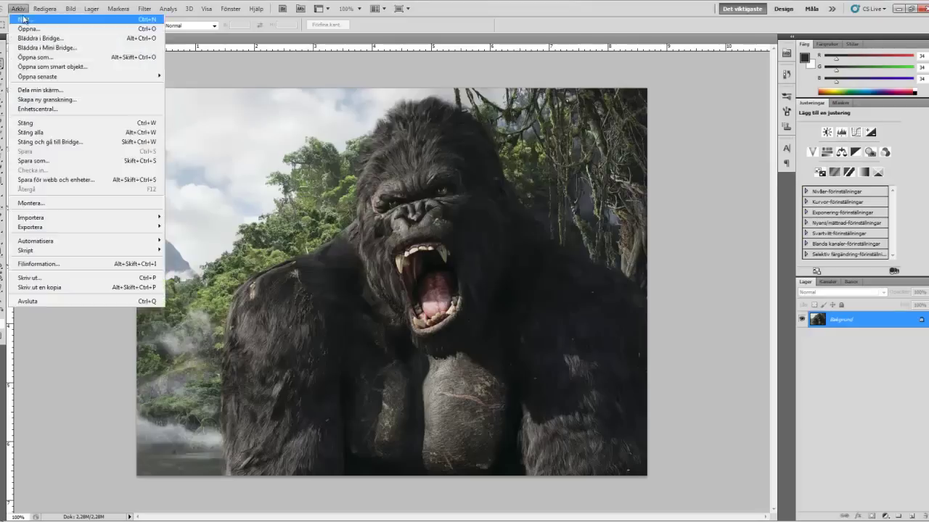
{"action": "left_click", "coordinate": [24, 19]}
{"action": "left_click", "coordinate": [573, 153]}
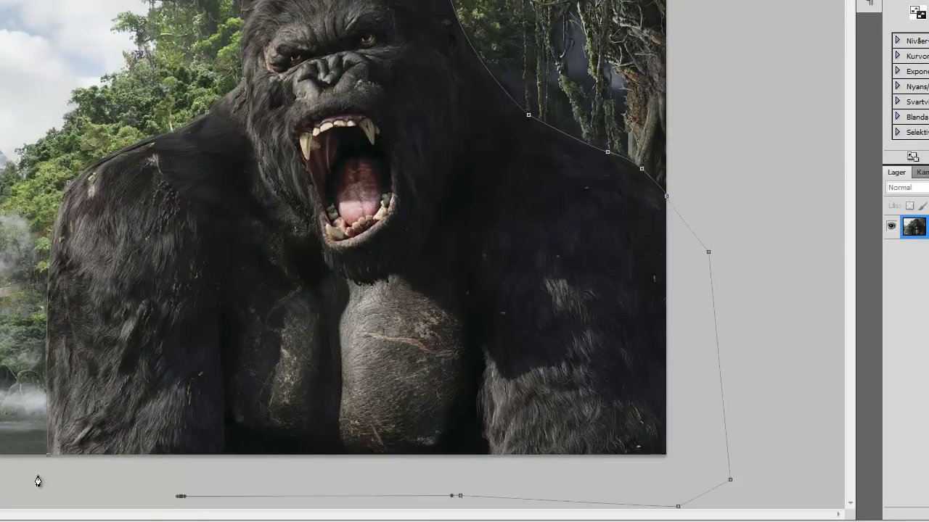
Turn the gorilla outline into a selection and delete the jungle background around it
{"action": "key", "text": "Return"}
{"action": "key", "text": "Delete"}
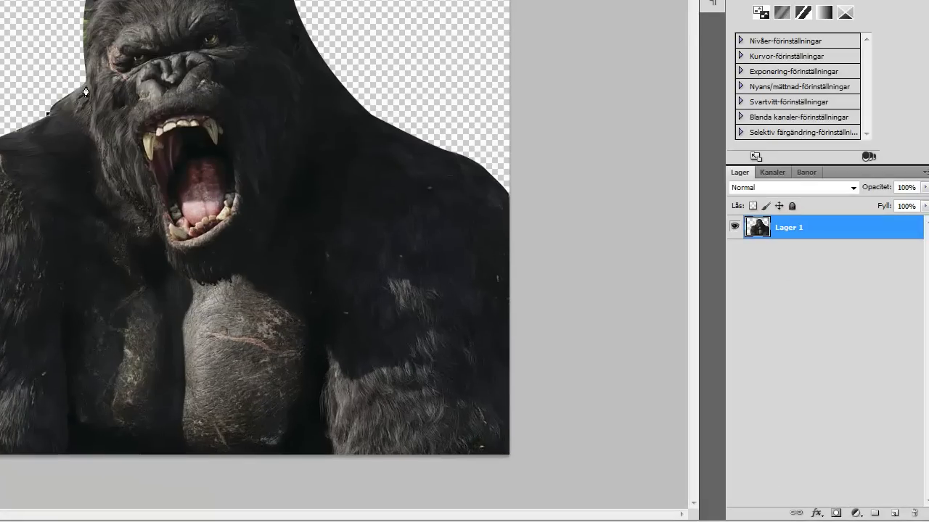
{"action": "right_click", "coordinate": [49, 122]}
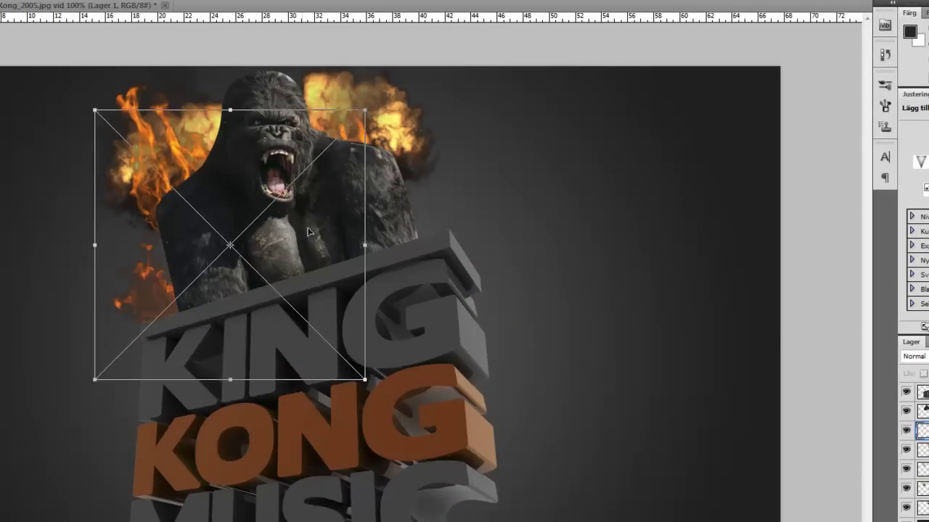
Distort a fire image and tilt it onto the G of KING
{"action": "key", "text": "Escape"}
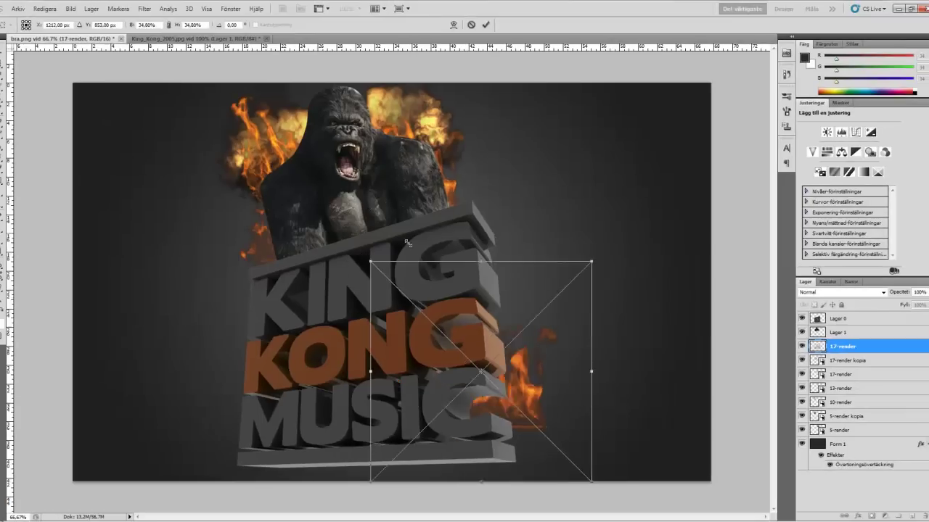
{"action": "right_click", "coordinate": [293, 239]}
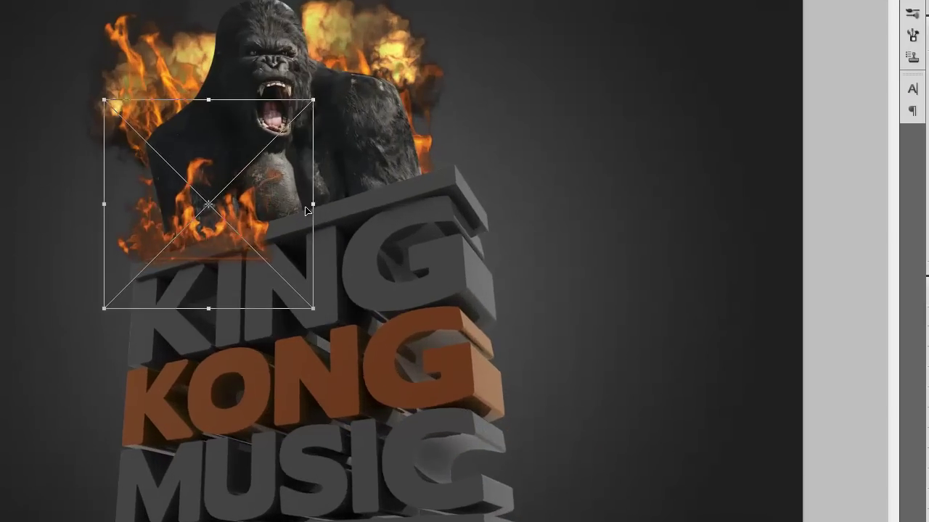
{"action": "left_click", "coordinate": [101, 229]}
{"action": "left_click_drag", "start_coordinate": [46, 137], "coordinate": [85, 123]}
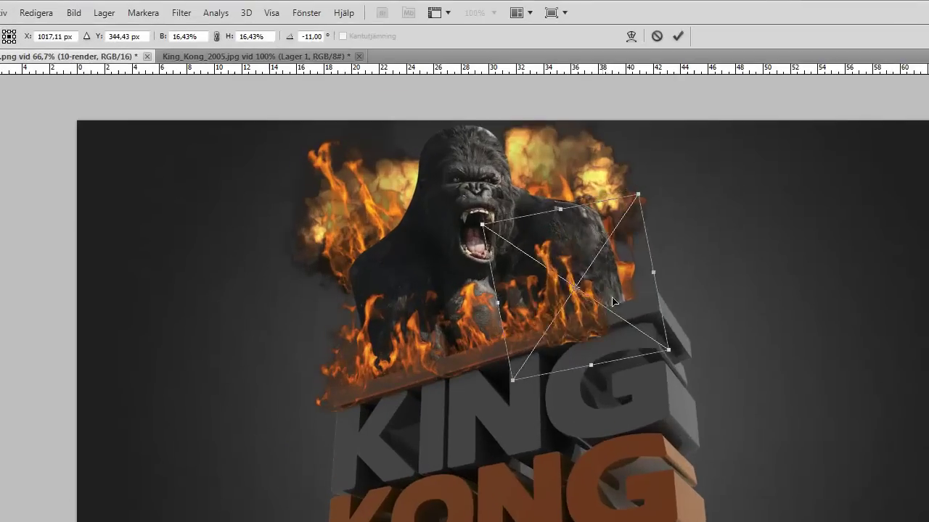
{"action": "left_click_drag", "start_coordinate": [613, 301], "coordinate": [732, 307]}
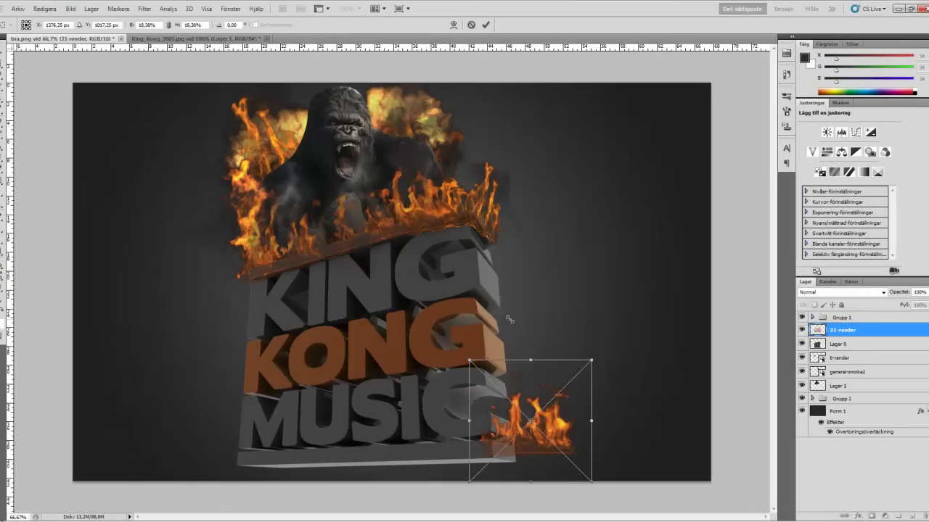
Free-transform the fire layer beside MUSIC
{"action": "key", "text": "ctrl+t"}
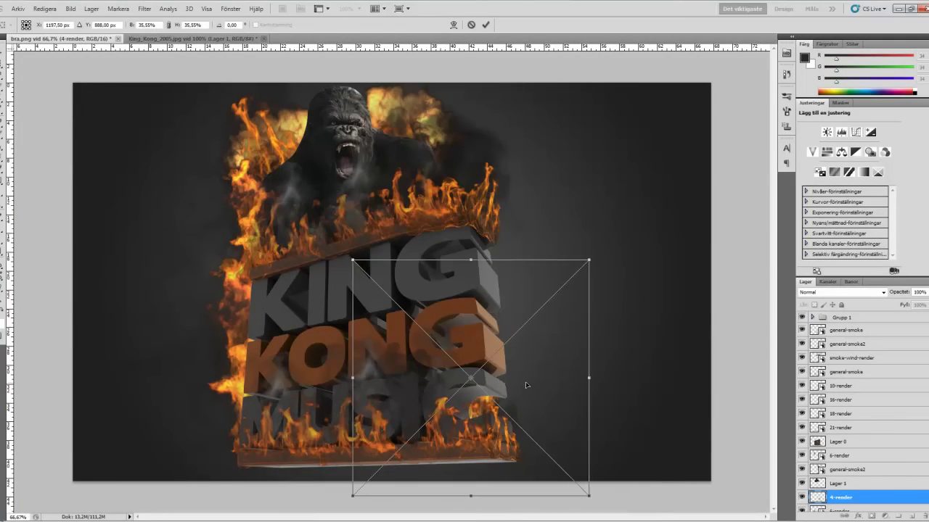
On layer Lager 1, set up a brush at 197 px
{"action": "left_click", "coordinate": [834, 483]}
{"action": "key", "text": "b"}
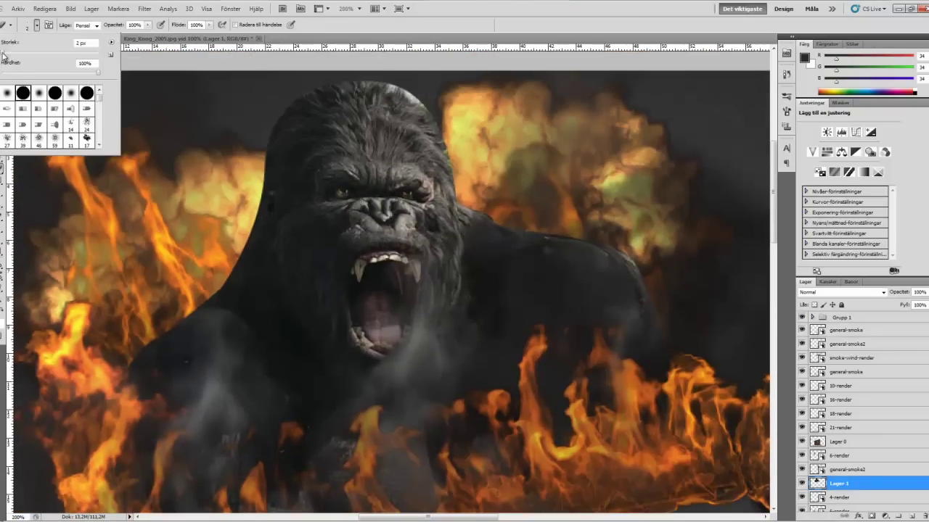
{"action": "left_click", "coordinate": [37, 25]}
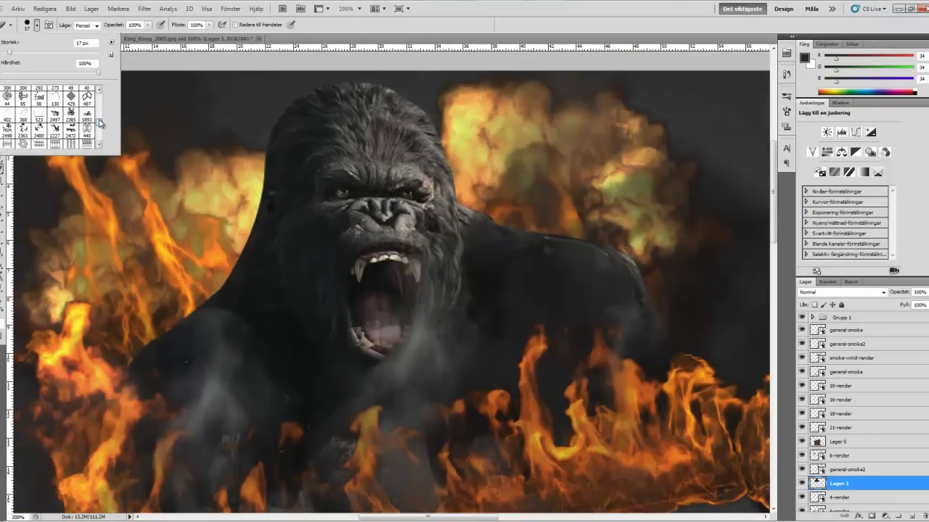
{"action": "left_click", "coordinate": [500, 174]}
{"action": "right_click", "coordinate": [109, 134]}
{"action": "key", "text": "Return"}
{"action": "left_click", "coordinate": [37, 25]}
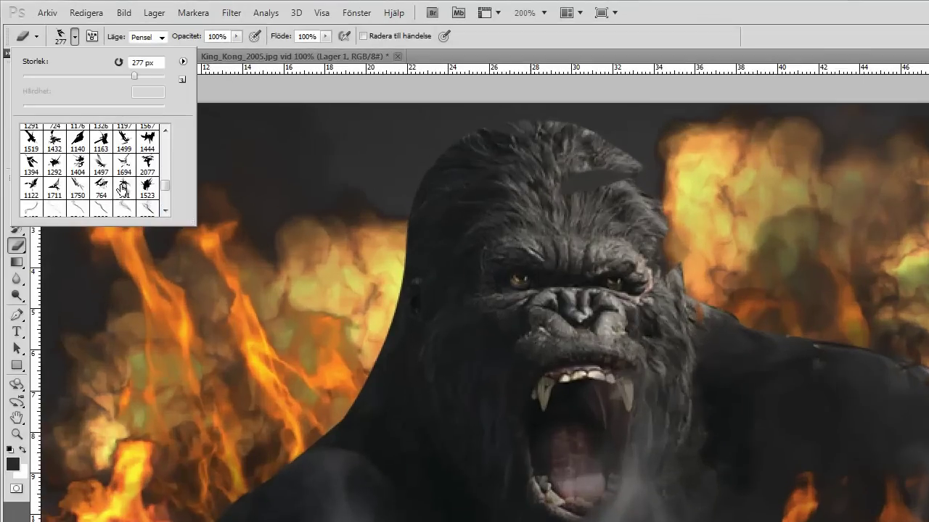
{"action": "type", "text": "197"}
{"action": "key", "text": "Return"}
Switch to splatter brush 161 and set its size to 298 px
{"action": "left_click", "coordinate": [74, 36]}
{"action": "type", "text": "422"}
{"action": "key", "text": "Return"}
{"action": "left_click", "coordinate": [74, 36]}
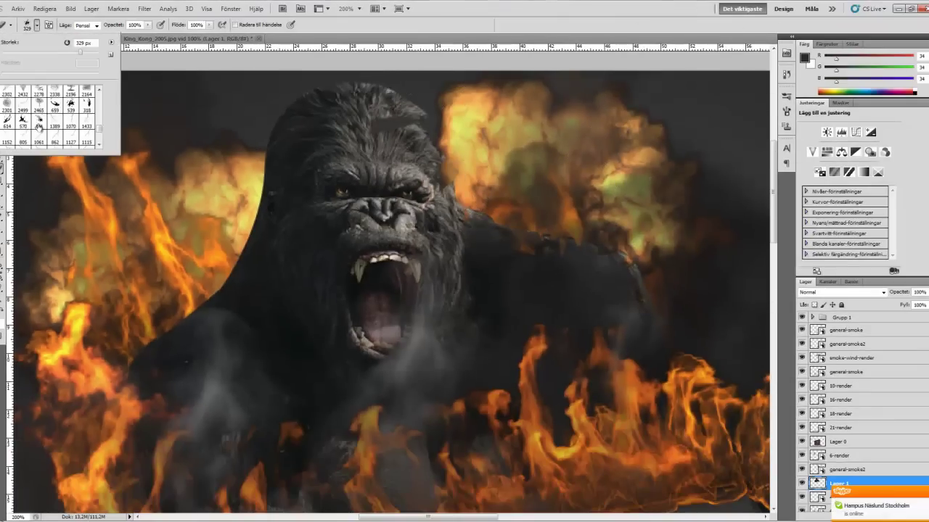
{"action": "double_click", "coordinate": [78, 174]}
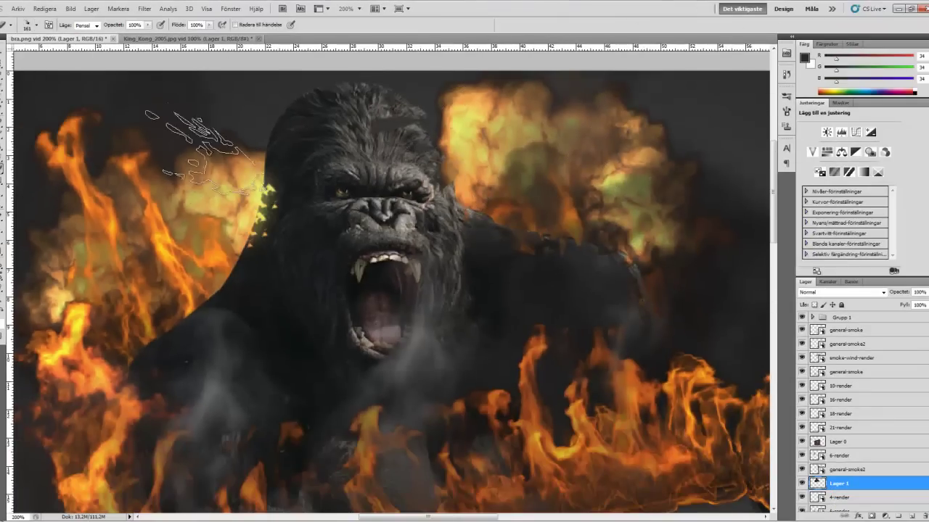
{"action": "left_click", "coordinate": [34, 28]}
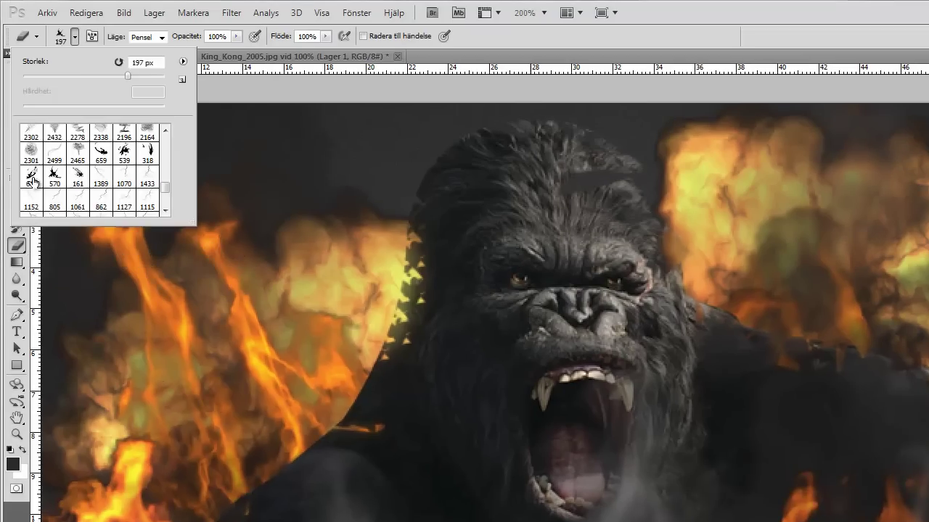
{"action": "type", "text": "298"}
{"action": "key", "text": "Return"}
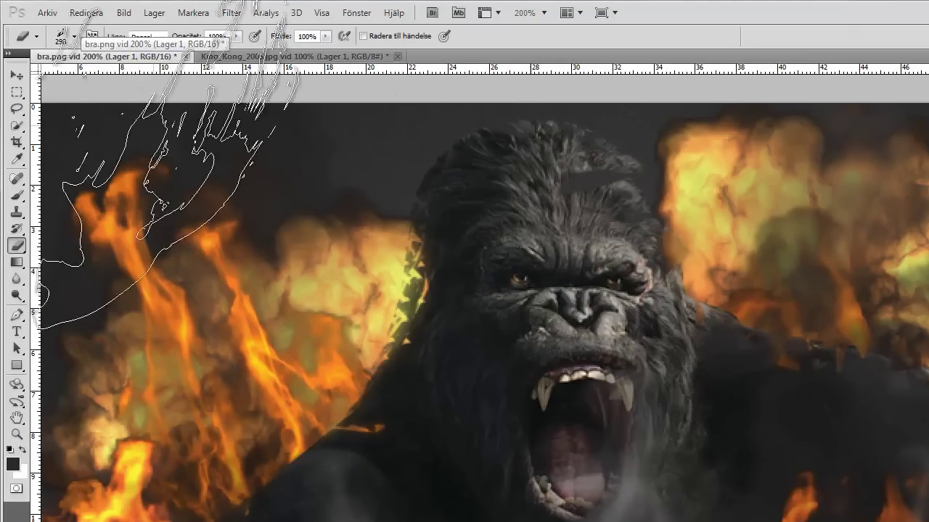
Merge the flame and smoke layers, general-smoke through 21-render, into one layer
{"action": "key", "text": "z"}
{"action": "left_click", "coordinate": [481, 376], "text": "alt"}
{"action": "left_click", "coordinate": [482, 376], "text": "alt"}
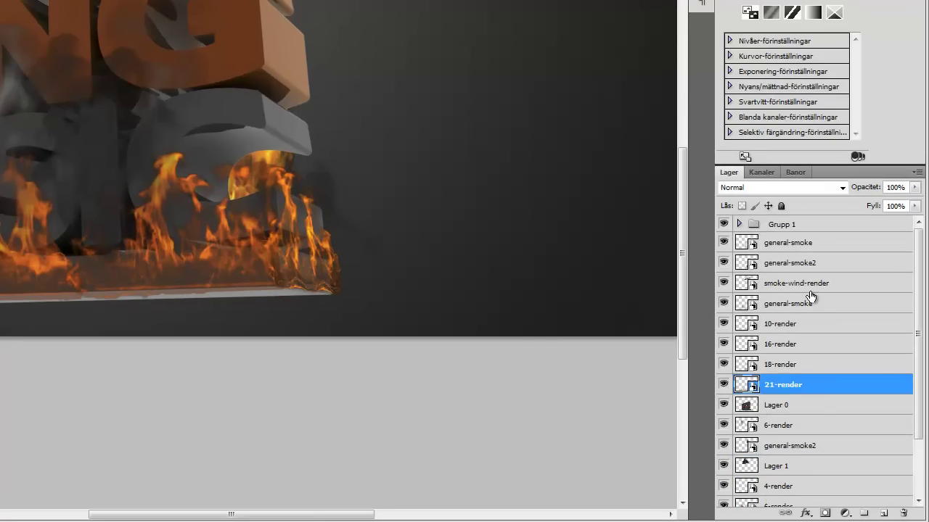
{"action": "left_click", "coordinate": [791, 242], "text": "shift"}
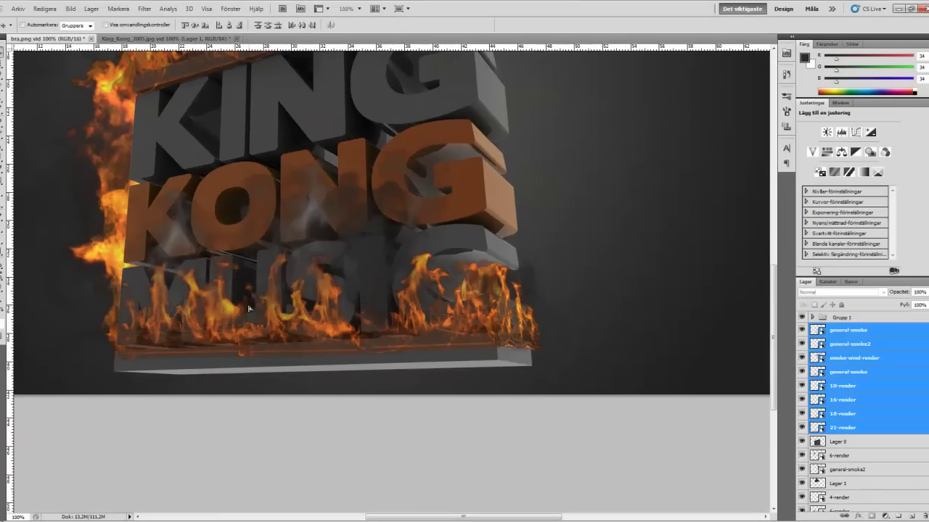
{"action": "key", "text": "ctrl+e"}
Close the path along the bottom edge of the base under MUSIC and make it a selection
{"action": "key", "text": "z"}
{"action": "left_click", "coordinate": [112, 274]}
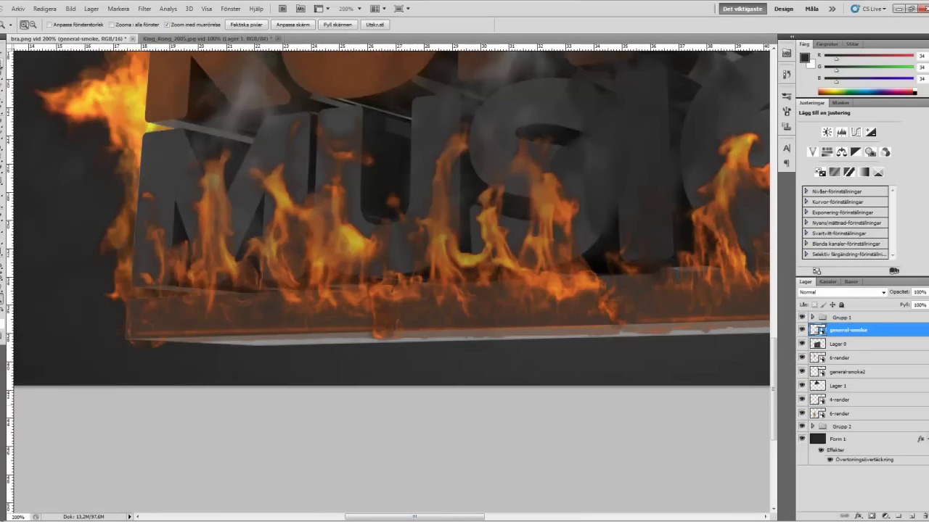
{"action": "scroll", "coordinate": [323, 365], "scroll_direction": "right", "scroll_amount": 5}
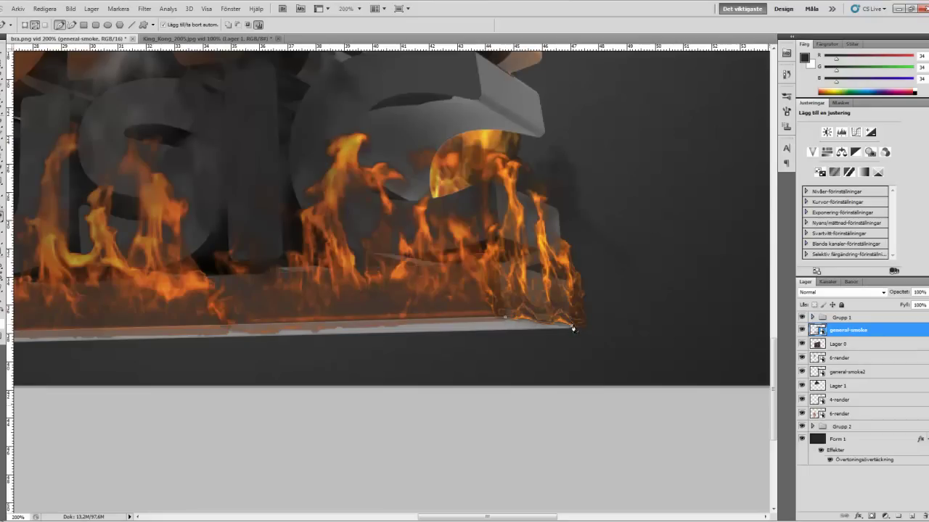
{"action": "scroll", "coordinate": [271, 351], "scroll_direction": "left", "scroll_amount": 5}
{"action": "left_click", "coordinate": [146, 341]}
{"action": "key", "text": "ctrl+Return"}
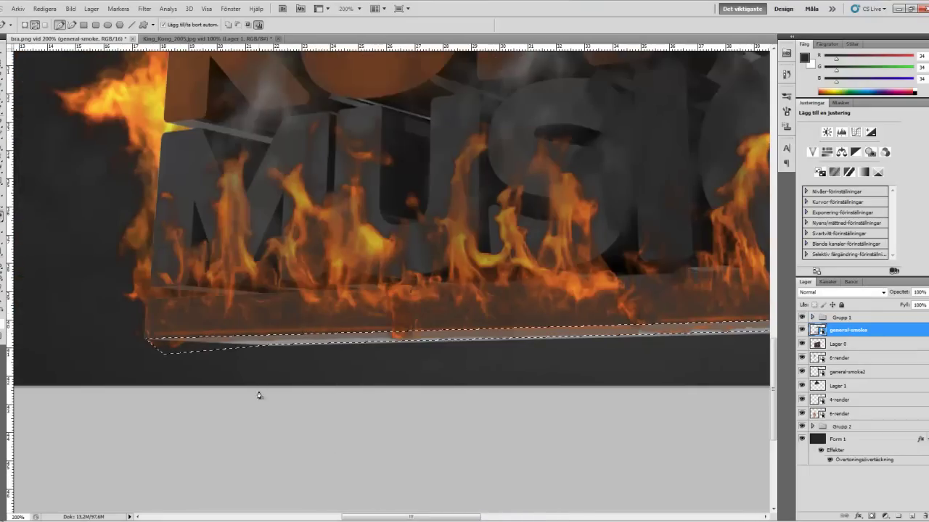
{"action": "key", "text": "Return"}
{"action": "left_click", "coordinate": [394, 243], "text": "ctrl+space"}
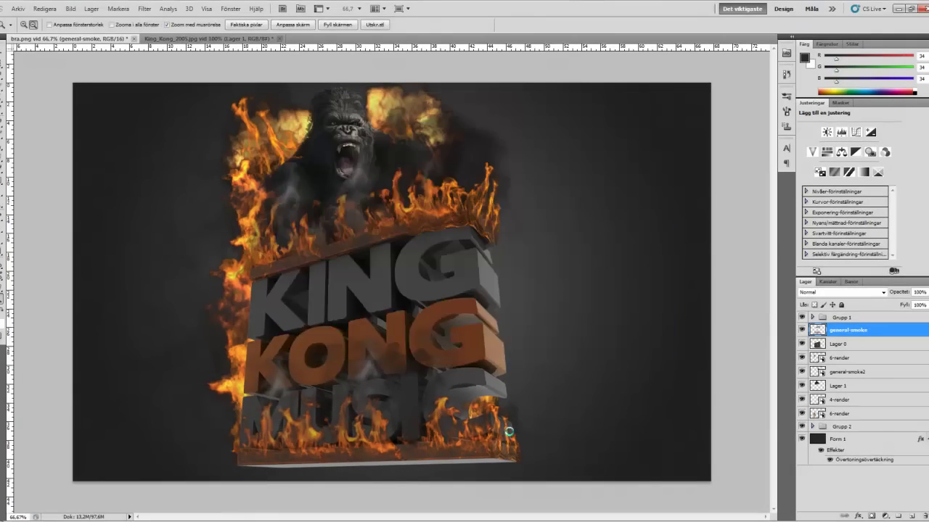
Place the f&b band title image and resize the designer credit to about 30 pt
{"action": "mouse_move", "coordinate": [391, 261]}
{"action": "left_mouse_down"}
{"action": "mouse_move", "coordinate": [527, 399]}
{"action": "mouse_move", "coordinate": [527, 156]}
{"action": "left_mouse_up"}
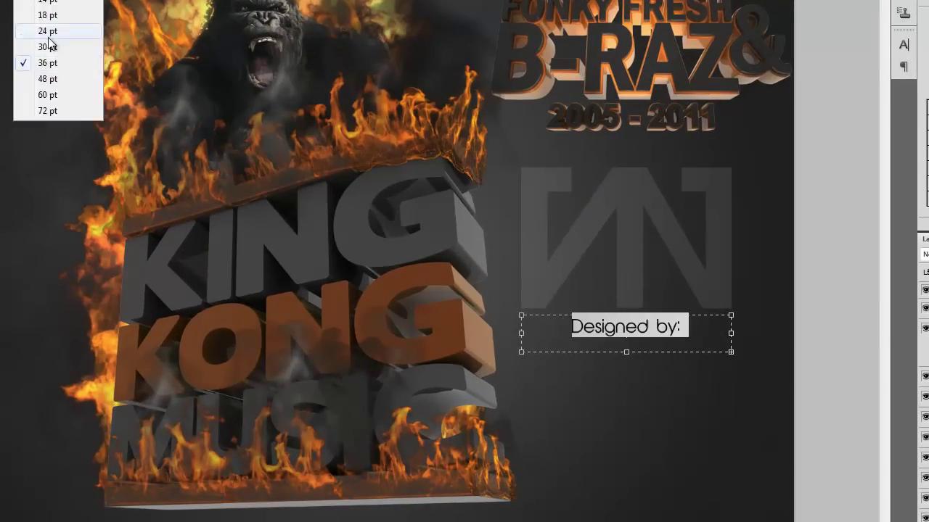
{"action": "left_click", "coordinate": [48, 45]}
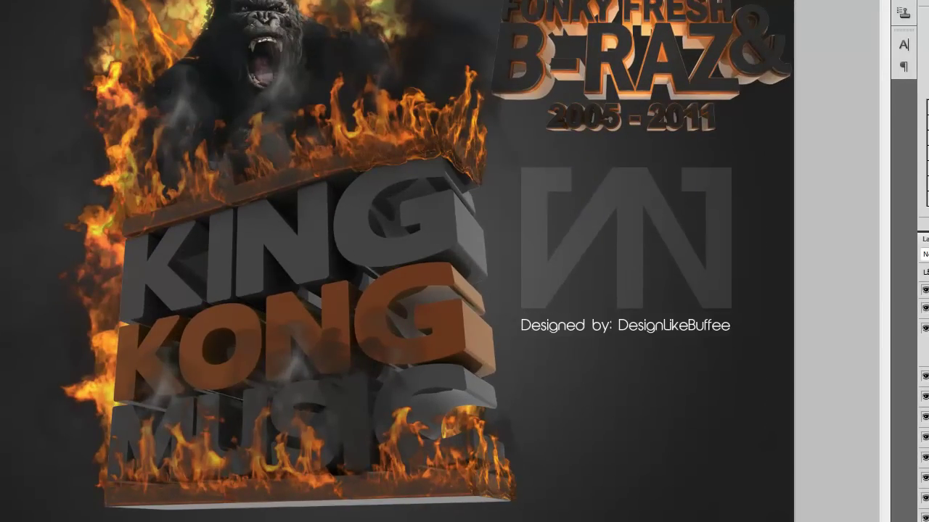